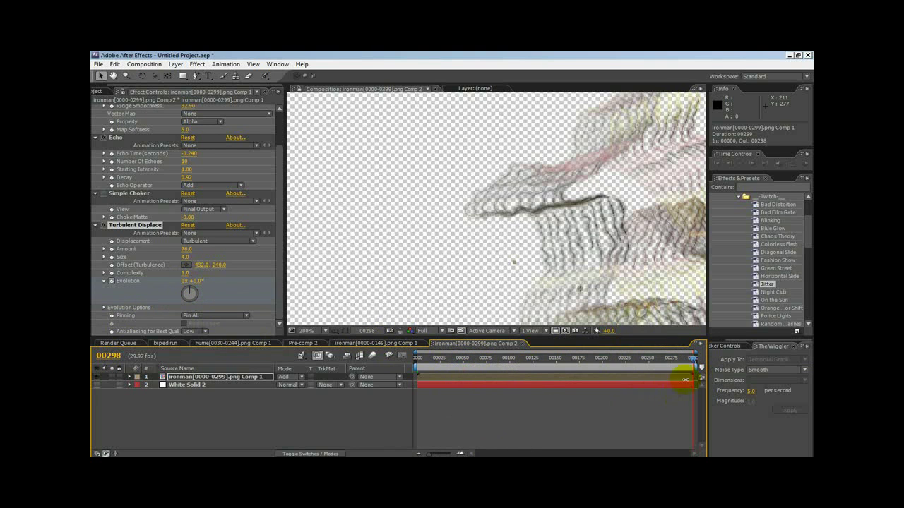
- Set the Turbulent Displace Evolution to 5 revolutions at the end of the animation
{"action": "left_click", "coordinate": [186, 291]}
{"action": "left_click", "coordinate": [183, 281]}
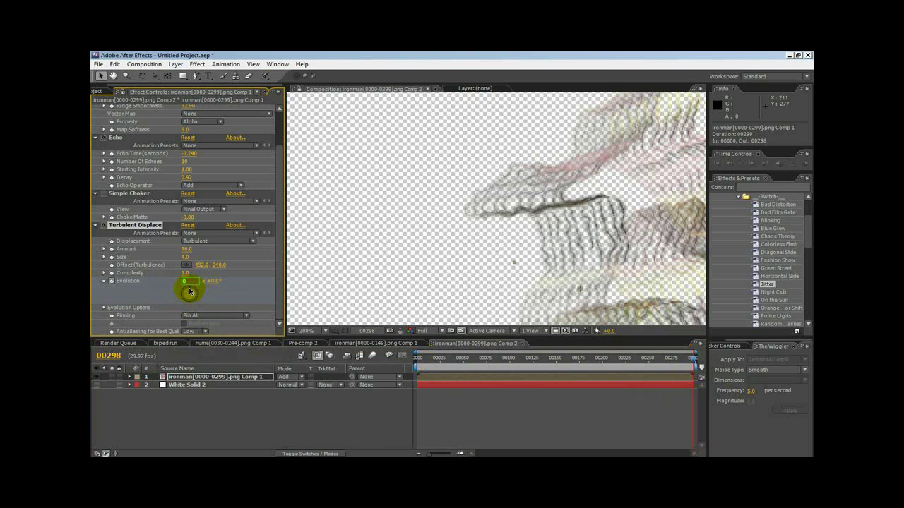
{"action": "type", "text": "1"}
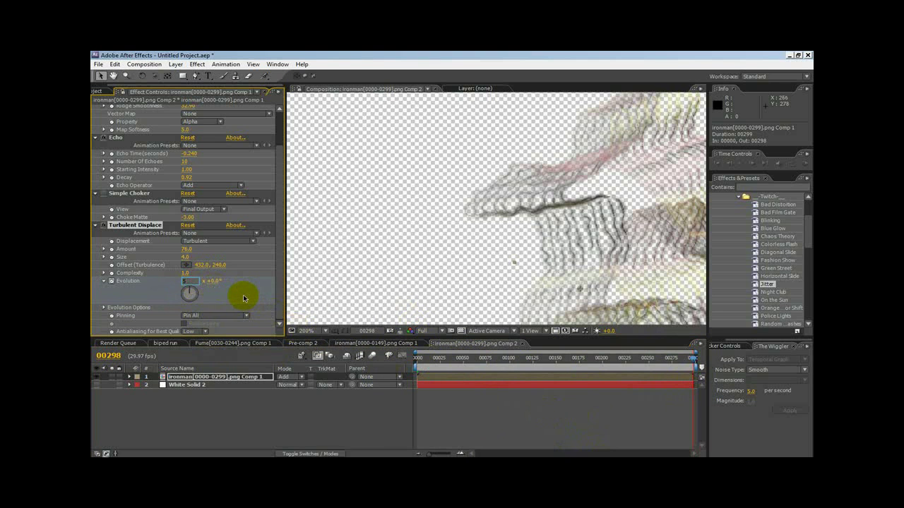
{"action": "key", "text": "Return"}
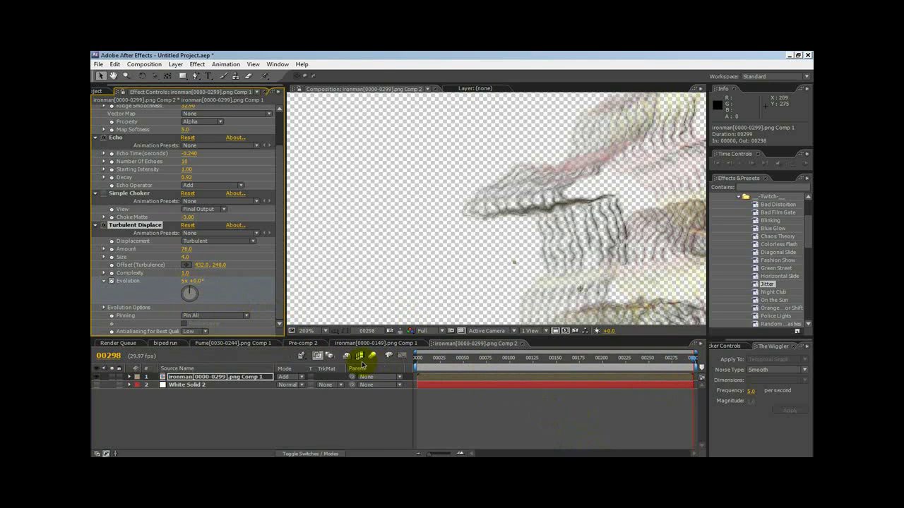
- Scrub the timeline from frame 8 toward frame 270 to preview the outline's animated distortion
{"action": "left_click", "coordinate": [426, 359]}
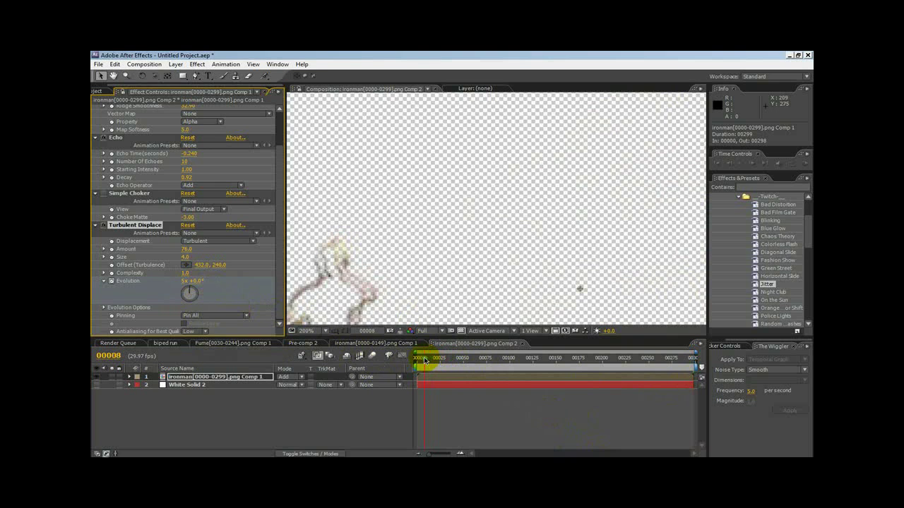
{"action": "left_click", "coordinate": [425, 361]}
{"action": "left_click_drag", "start_coordinate": [425, 361], "coordinate": [463, 368]}
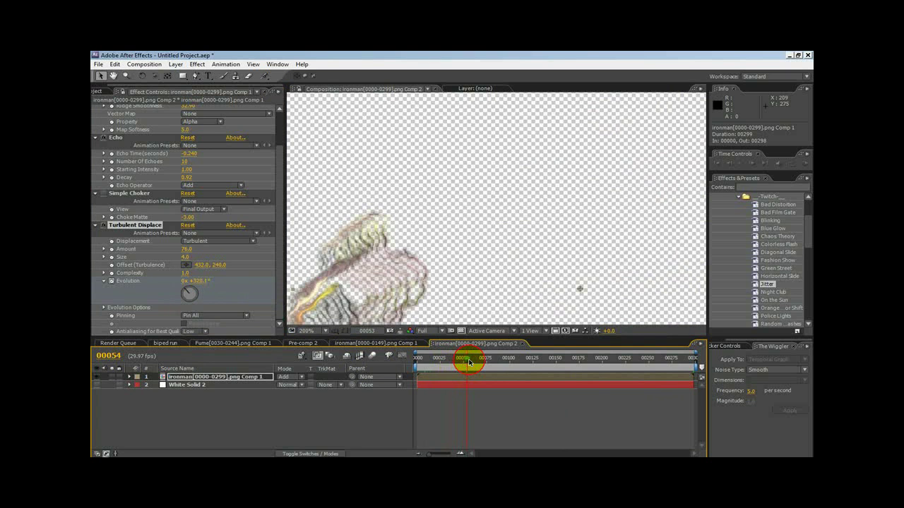
{"action": "mouse_move", "coordinate": [473, 362]}
{"action": "left_mouse_down"}
{"action": "mouse_move", "coordinate": [461, 362]}
{"action": "mouse_move", "coordinate": [472, 361]}
{"action": "left_mouse_up"}
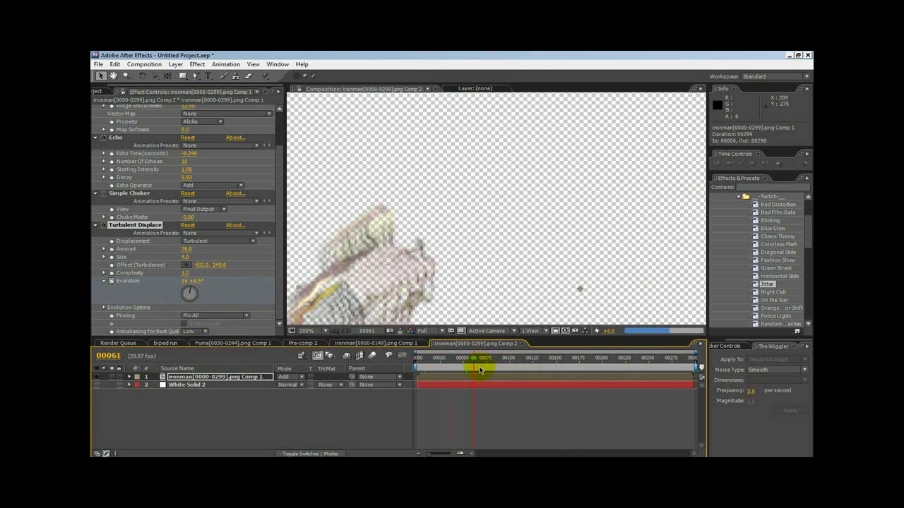
{"action": "left_click_drag", "start_coordinate": [475, 362], "coordinate": [551, 367]}
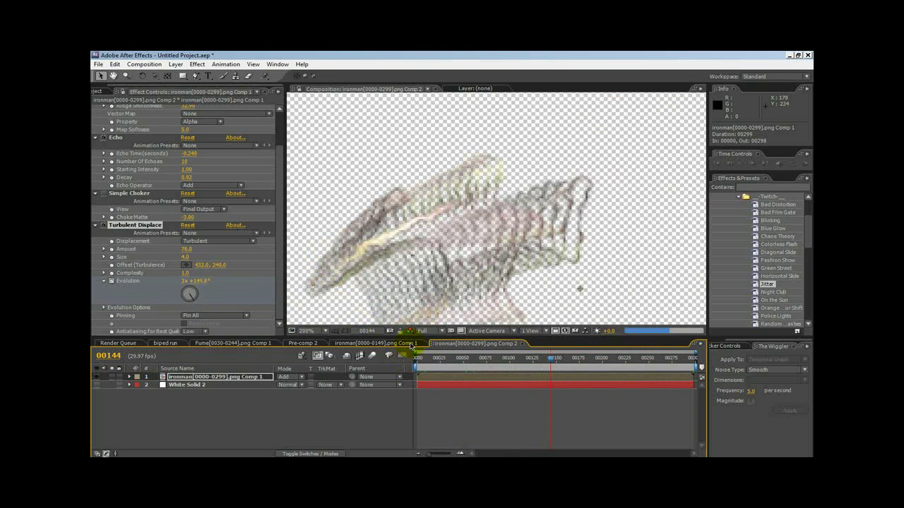
- Return the preview to frame 144 and select the ironman outline comp layer
{"action": "left_click_drag", "start_coordinate": [433, 361], "coordinate": [550, 360]}
{"action": "left_click", "coordinate": [461, 189]}
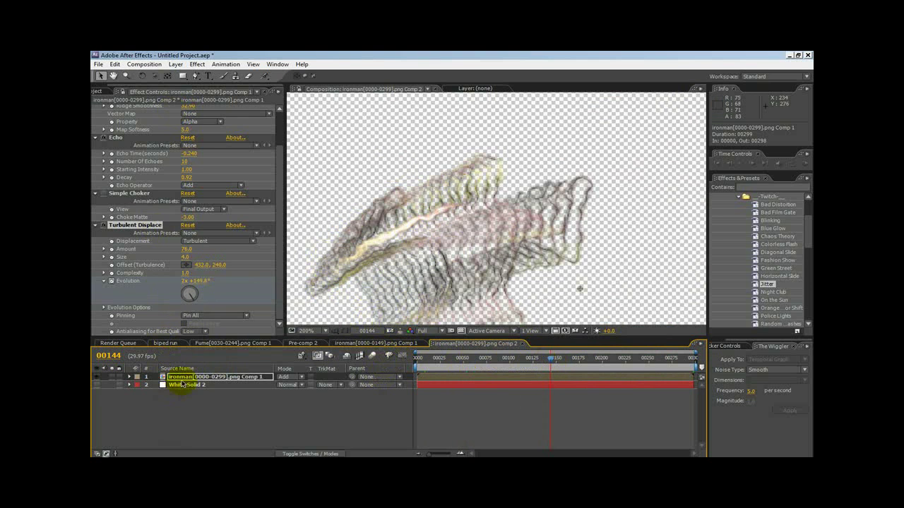
{"action": "left_click", "coordinate": [183, 378]}
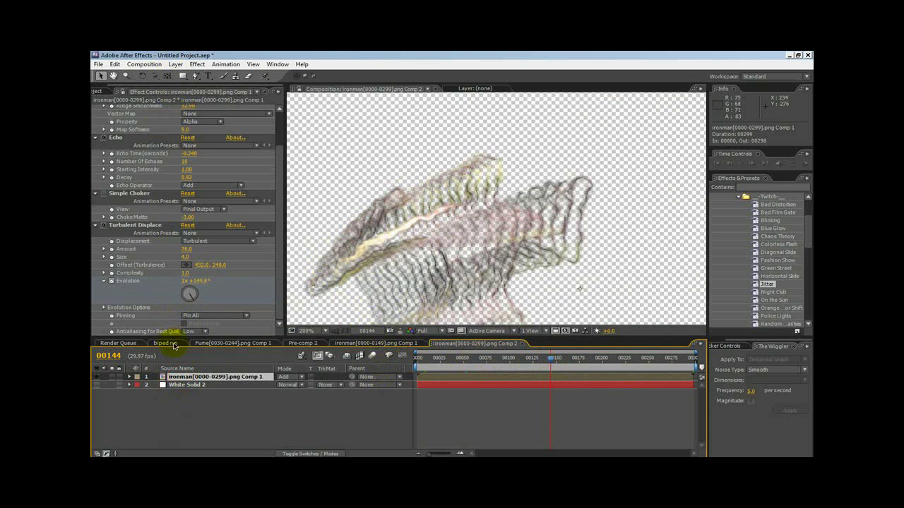
- Switch to the ironman[0000-0149].png Comp 1 composite at frame 159 and select Grunge_02.jpg Comp 2
{"action": "left_click", "coordinate": [369, 344]}
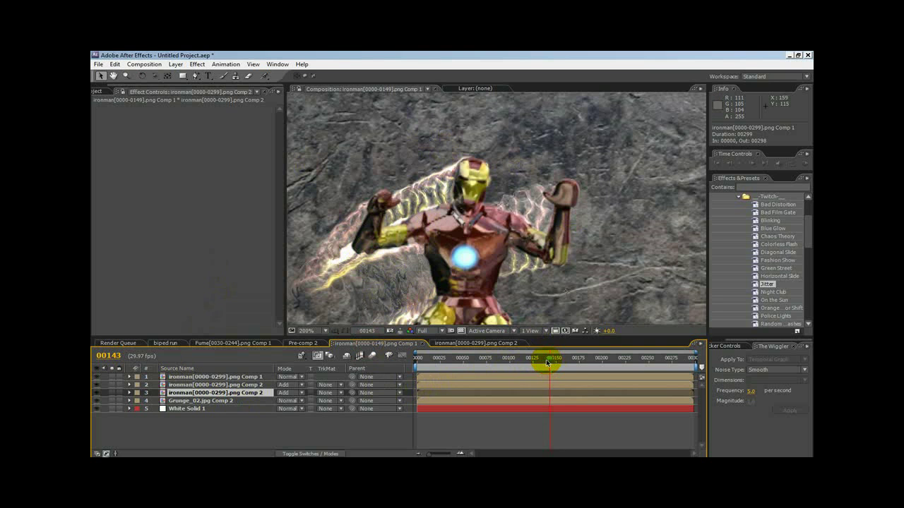
{"action": "left_click_drag", "start_coordinate": [547, 362], "coordinate": [566, 363]}
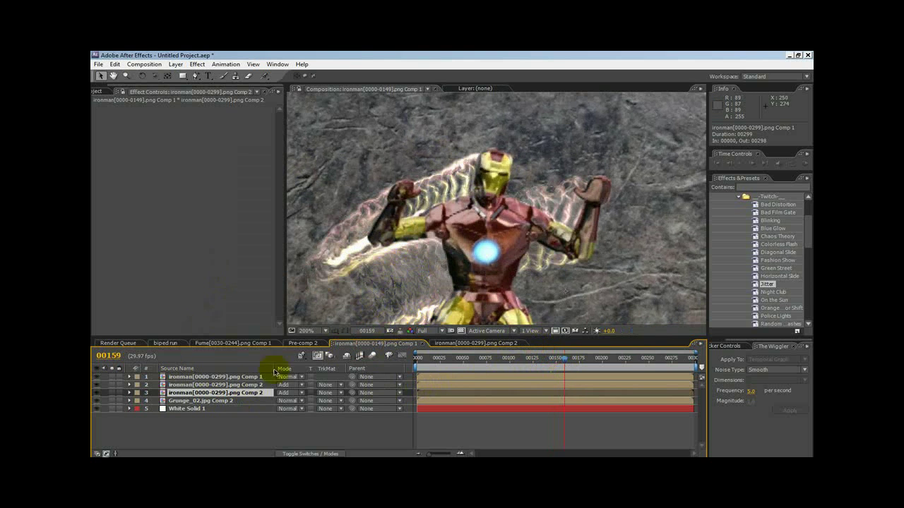
{"action": "left_click", "coordinate": [185, 401]}
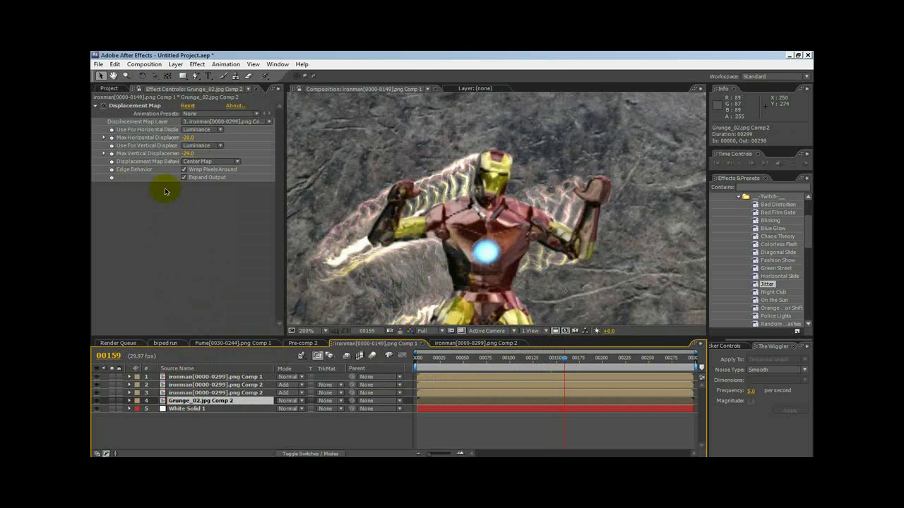
- Toggle the background's Displacement Map effect off and back on to compare the warp
{"action": "left_click", "coordinate": [105, 107]}
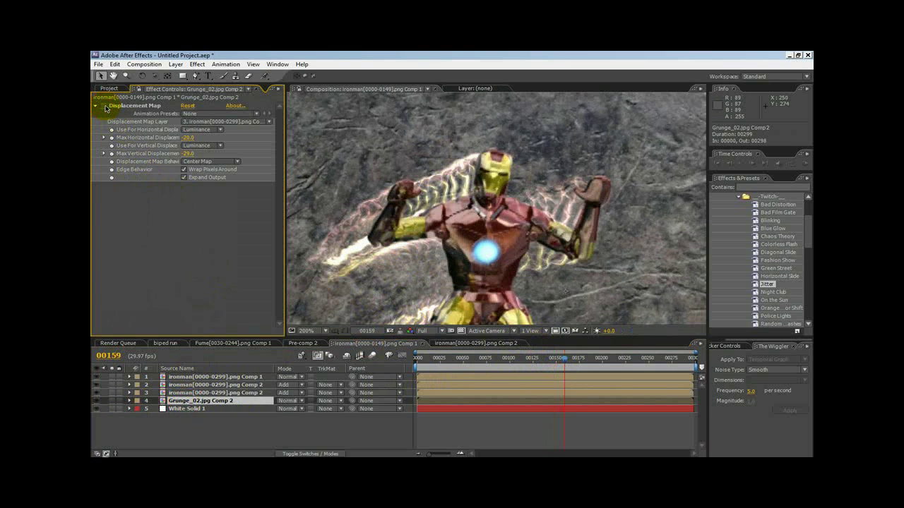
{"action": "left_click", "coordinate": [105, 107]}
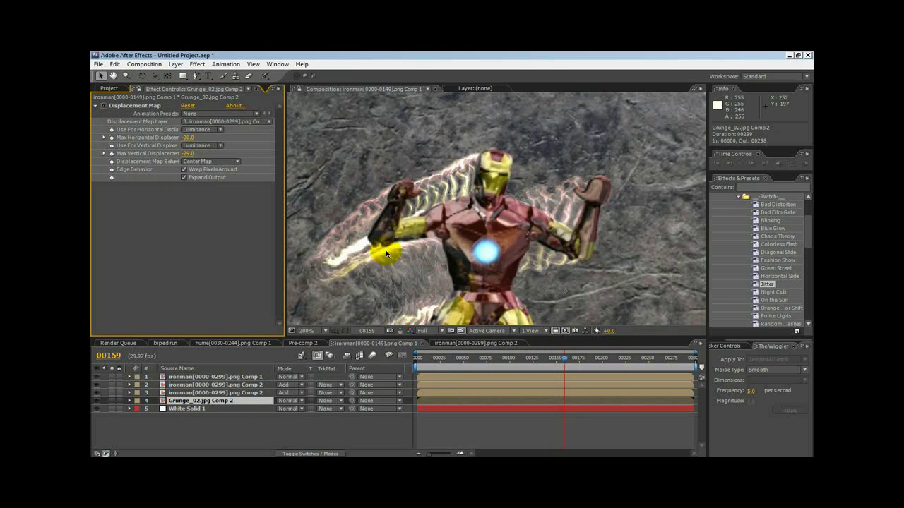
{"action": "left_click", "coordinate": [105, 107]}
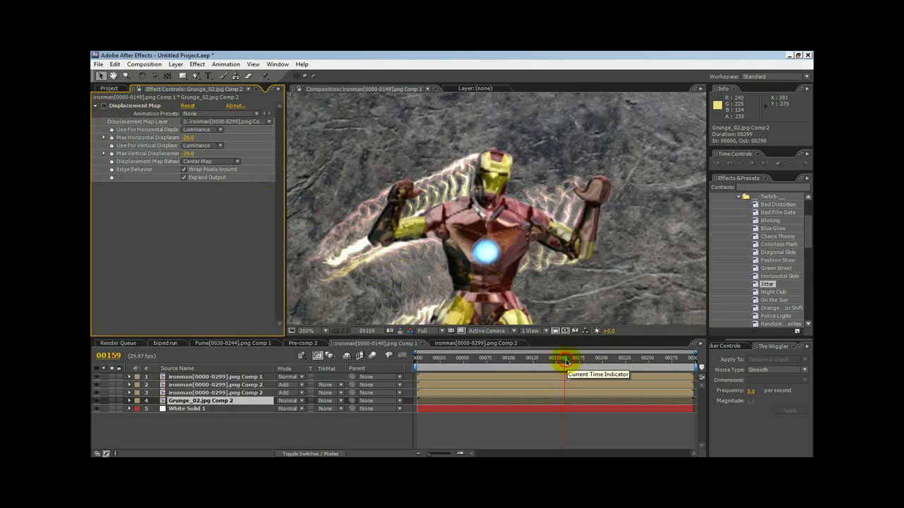
- Step one frame ahead, then scrub the composite forward to frame 206
{"action": "key", "text": "Page_Down"}
{"action": "left_click_drag", "start_coordinate": [576, 361], "coordinate": [610, 360]}
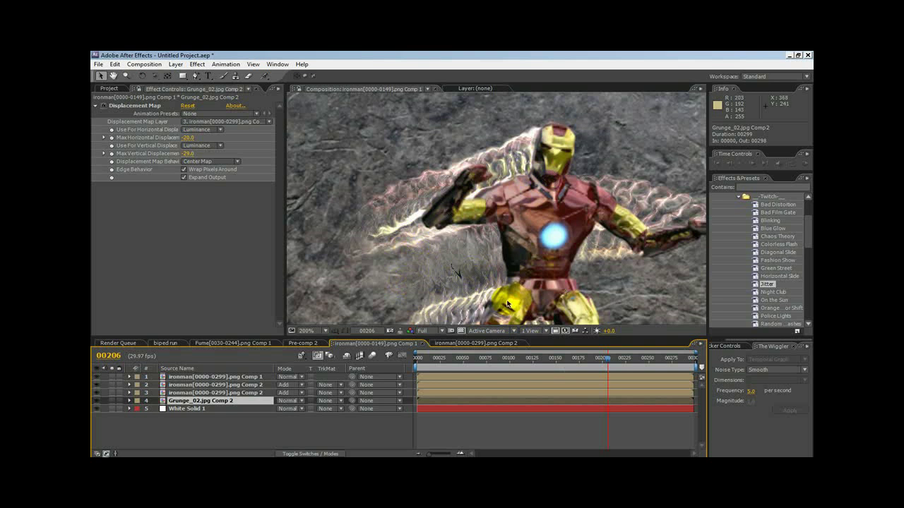
{"action": "scroll", "coordinate": [400, 229], "scroll_direction": "down", "scroll_amount": 3}
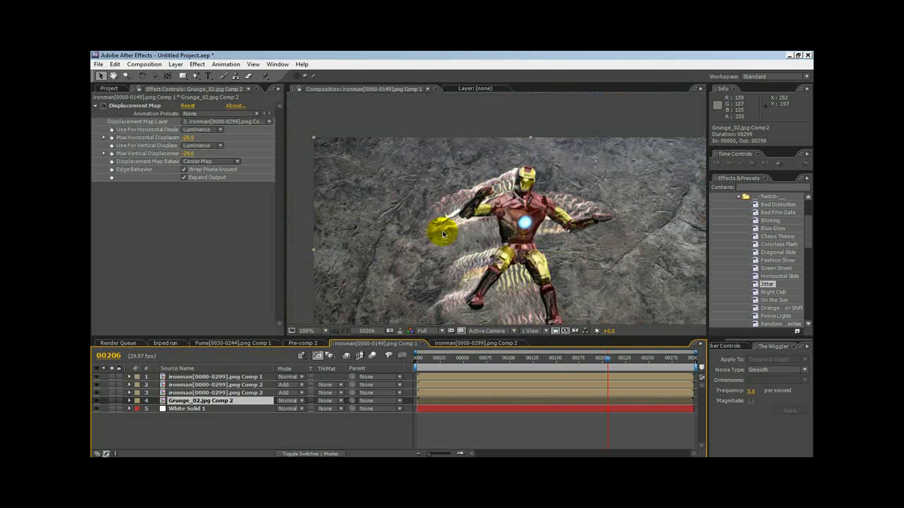
{"action": "key", "text": "period"}
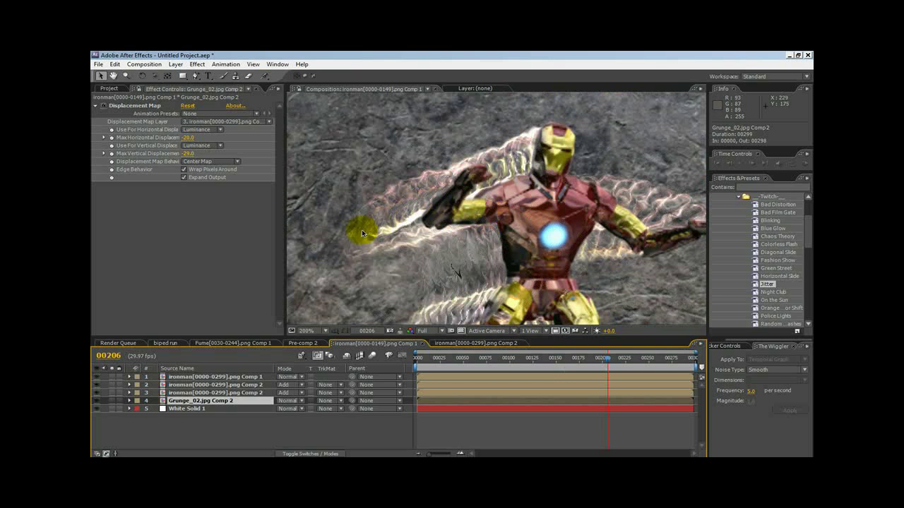
{"action": "scroll", "coordinate": [473, 246], "scroll_direction": "up", "scroll_amount": 2}
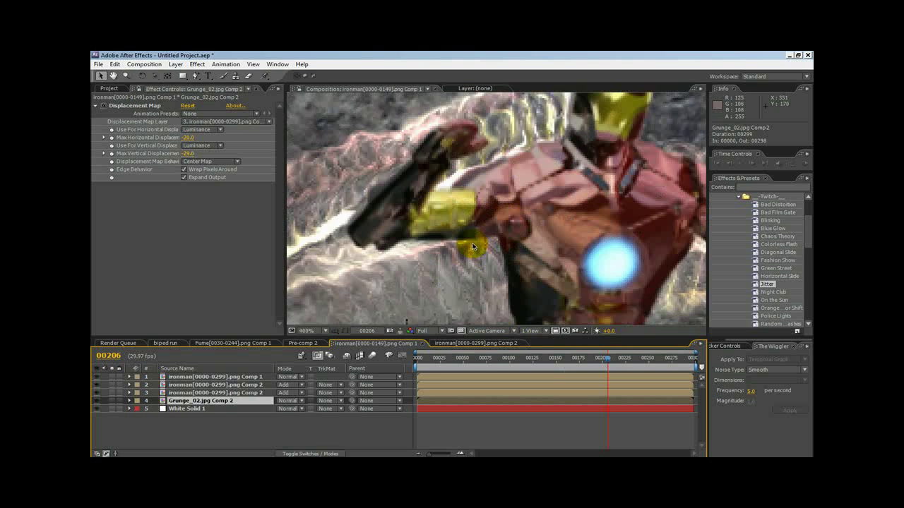
{"action": "key", "text": "comma"}
{"action": "scroll", "coordinate": [473, 247], "scroll_direction": "down", "scroll_amount": 1}
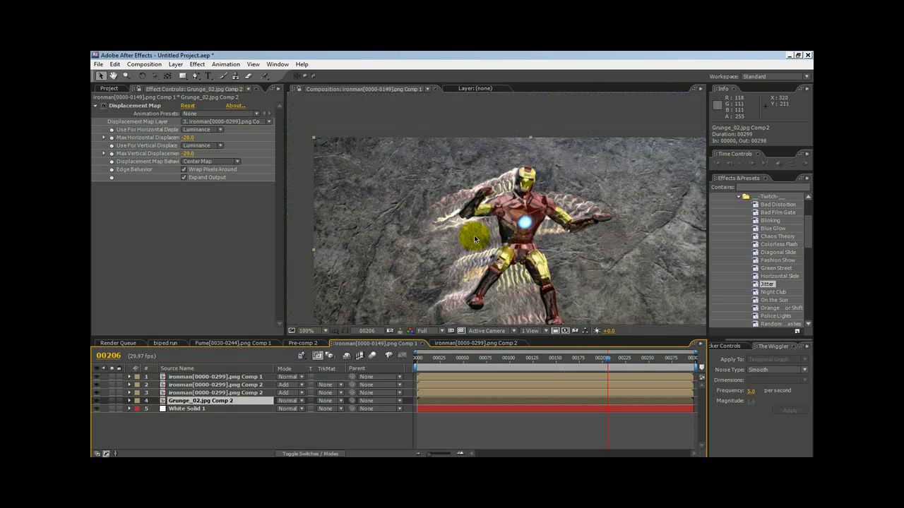
{"action": "scroll", "coordinate": [474, 235], "scroll_direction": "up", "scroll_amount": 1}
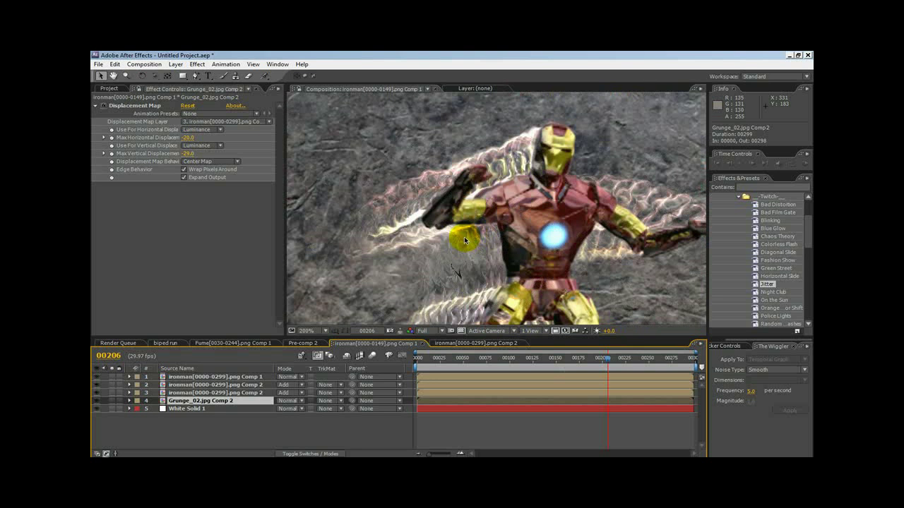
- Compare the glow outline layer hidden and shown, turn layer 2 back on, and select layer 3
{"action": "left_click", "coordinate": [97, 386]}
{"action": "left_click", "coordinate": [97, 386]}
{"action": "left_click", "coordinate": [181, 386]}
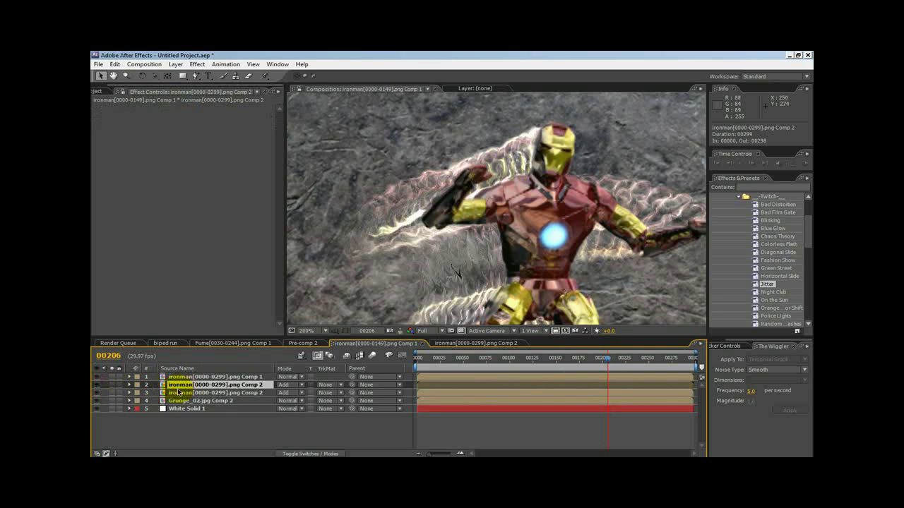
{"action": "left_click", "coordinate": [180, 393]}
{"action": "left_click", "coordinate": [181, 385]}
{"action": "left_click", "coordinate": [181, 393]}
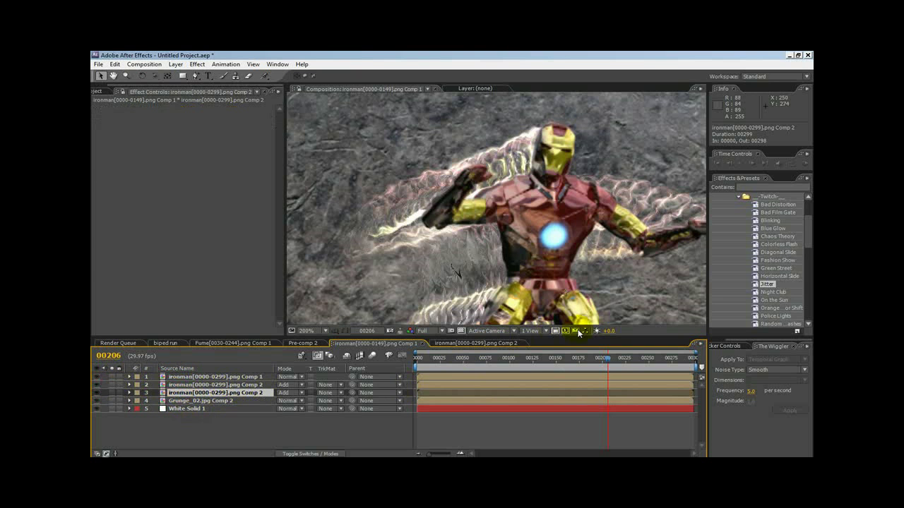
- Inspect the ironman Comp 2 composition, then return to Comp 1 and select Grunge_02.jpg Comp 2
{"action": "left_click", "coordinate": [498, 344]}
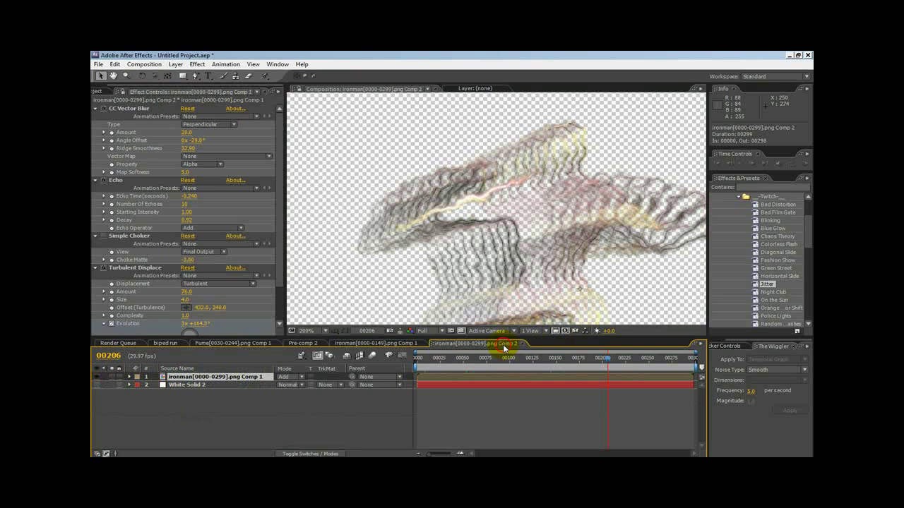
{"action": "left_click", "coordinate": [362, 344]}
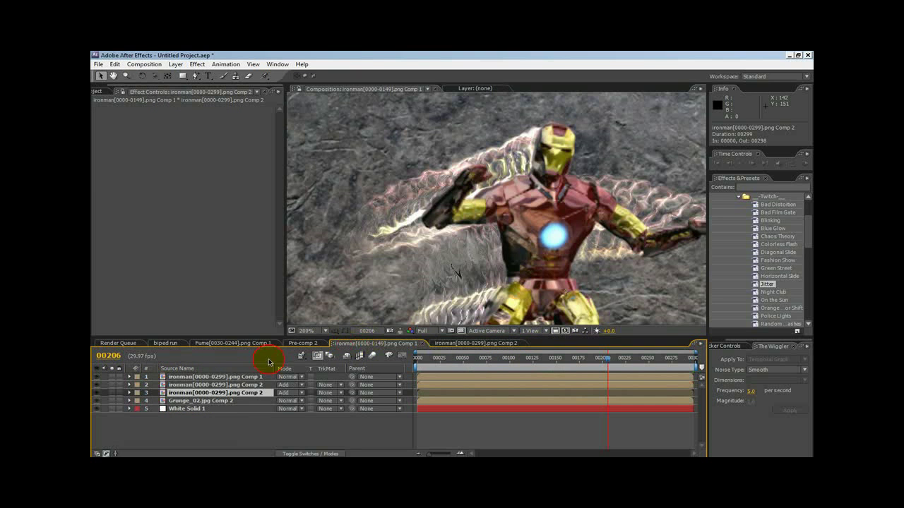
{"action": "left_click", "coordinate": [200, 401]}
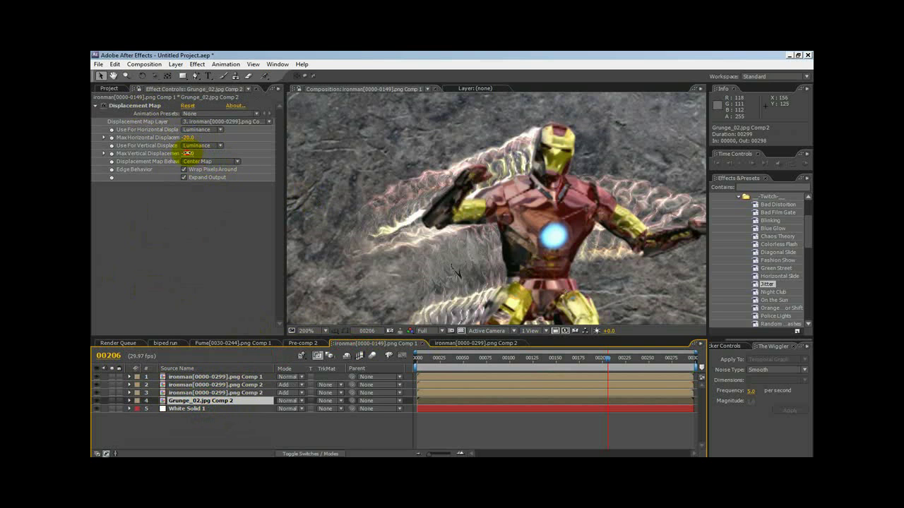
- Scrub the Displacement Map's Max Vertical Displacement to -17.0, then select layer 3
{"action": "left_click_drag", "start_coordinate": [186, 153], "coordinate": [202, 171]}
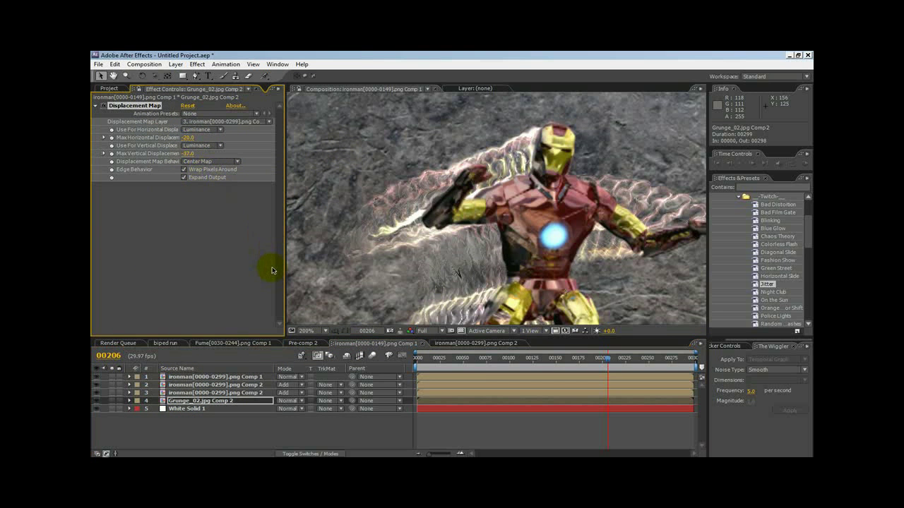
{"action": "left_click", "coordinate": [198, 394]}
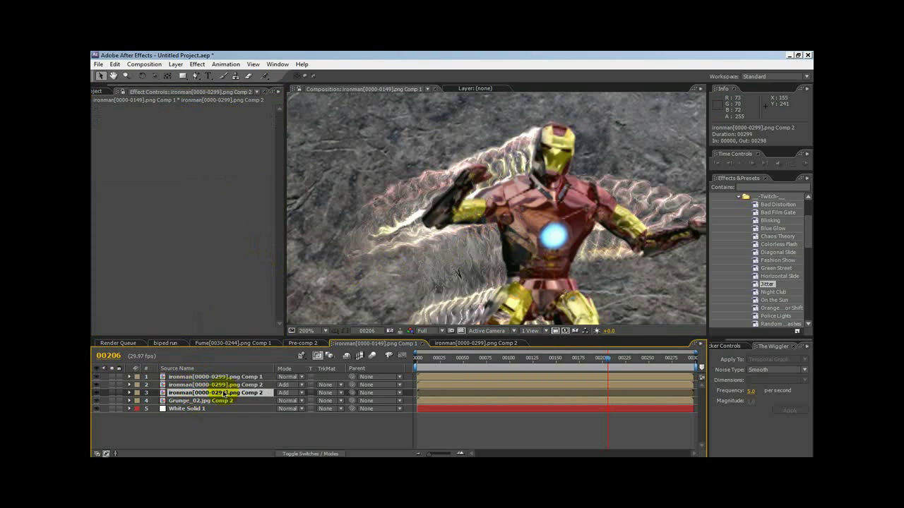
{"action": "left_click", "coordinate": [96, 392]}
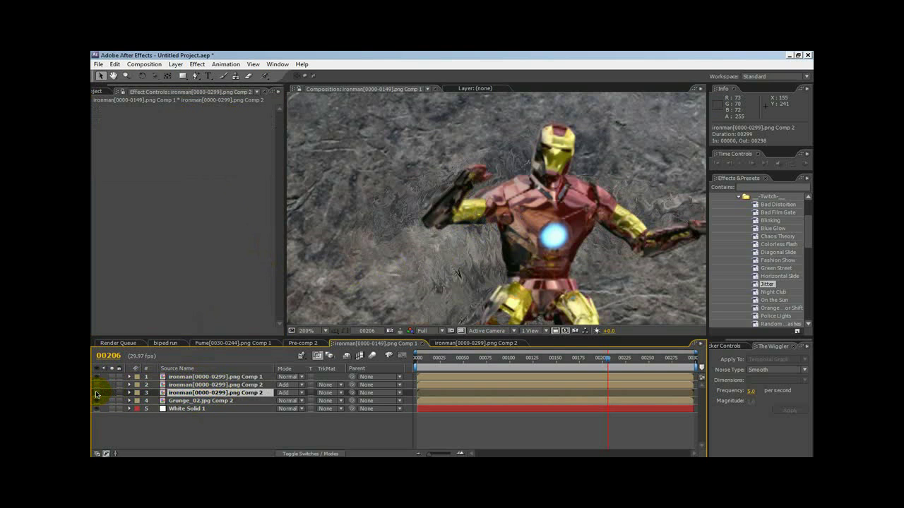
{"action": "left_click", "coordinate": [97, 393]}
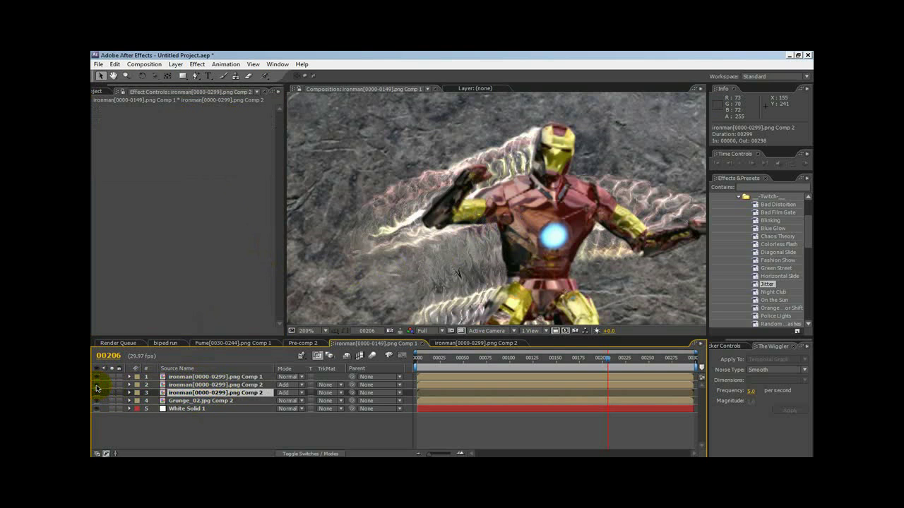
{"action": "left_click", "coordinate": [183, 385]}
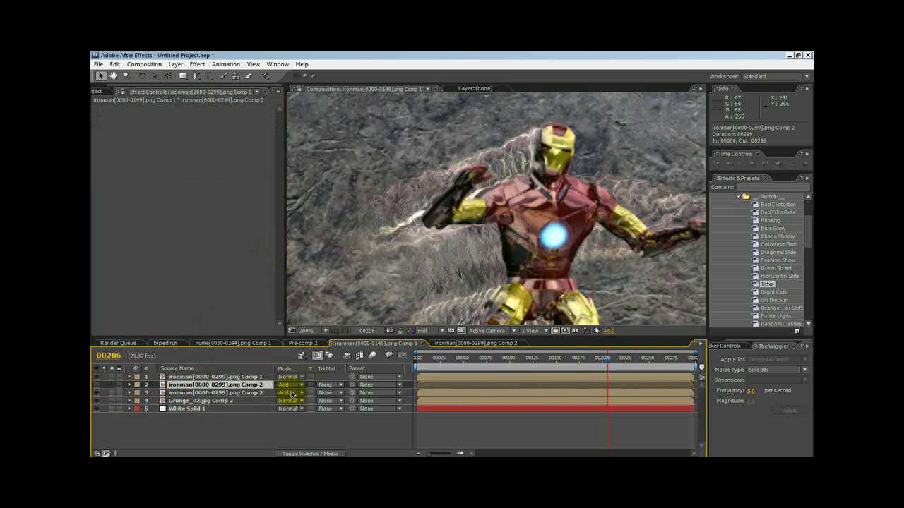
- Set layer 3's blending mode to Normal and layer 2's to Add
{"action": "left_click", "coordinate": [285, 394]}
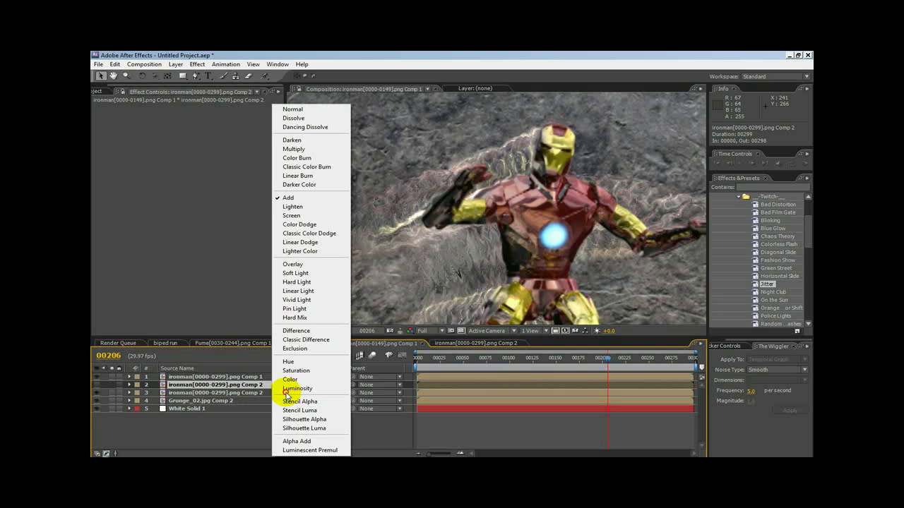
{"action": "left_click", "coordinate": [296, 111]}
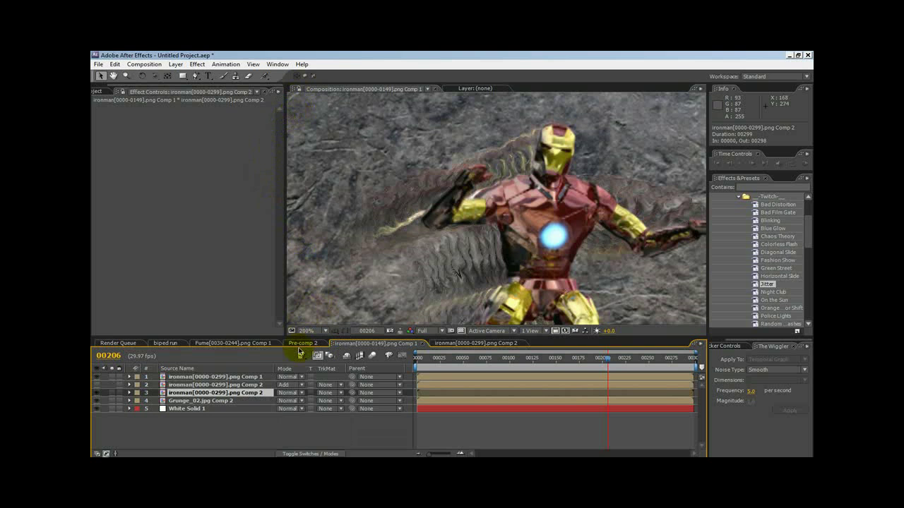
{"action": "left_click", "coordinate": [99, 385]}
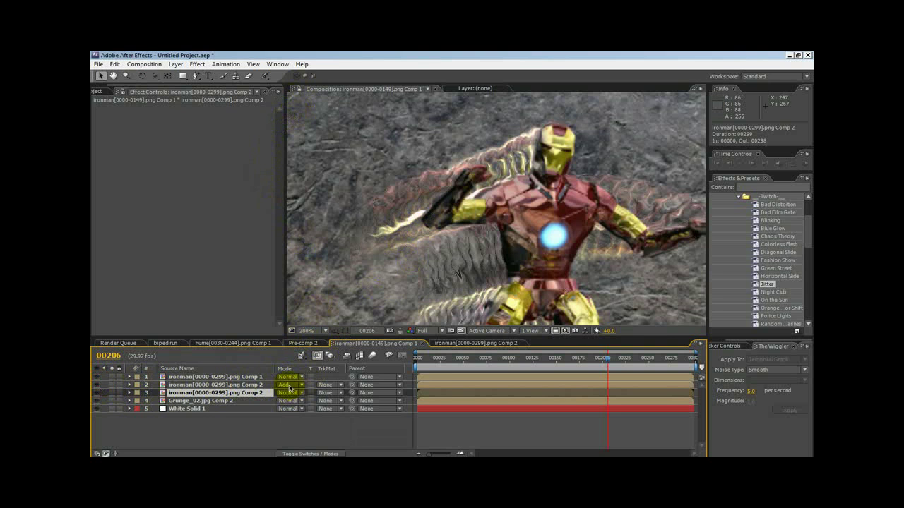
{"action": "left_click", "coordinate": [289, 386]}
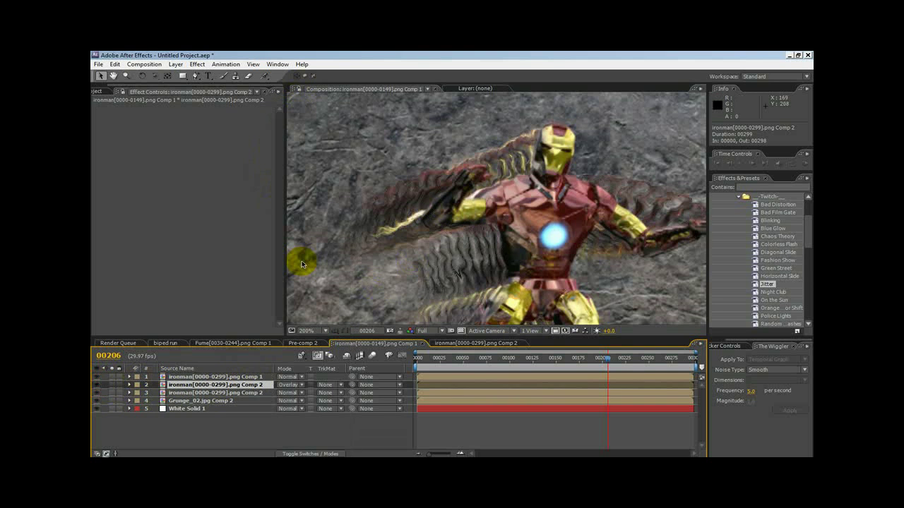
{"action": "left_click", "coordinate": [286, 385]}
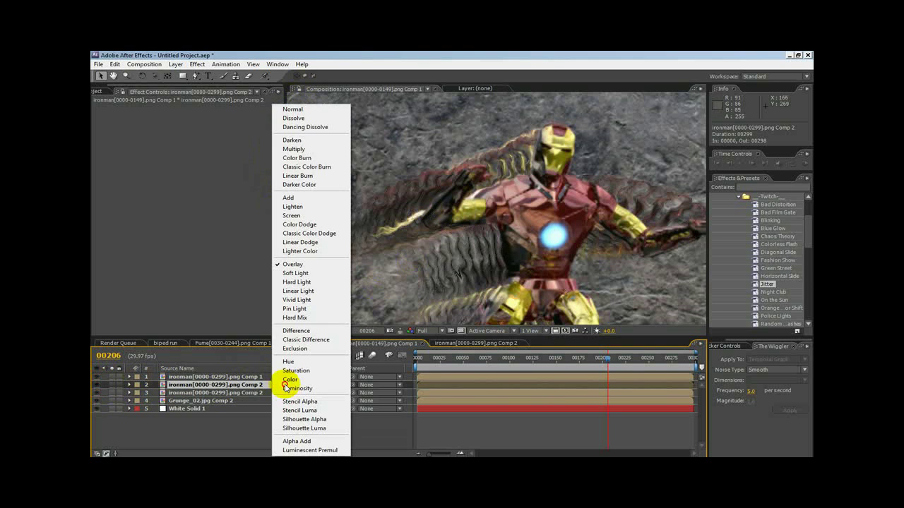
{"action": "left_click", "coordinate": [298, 198]}
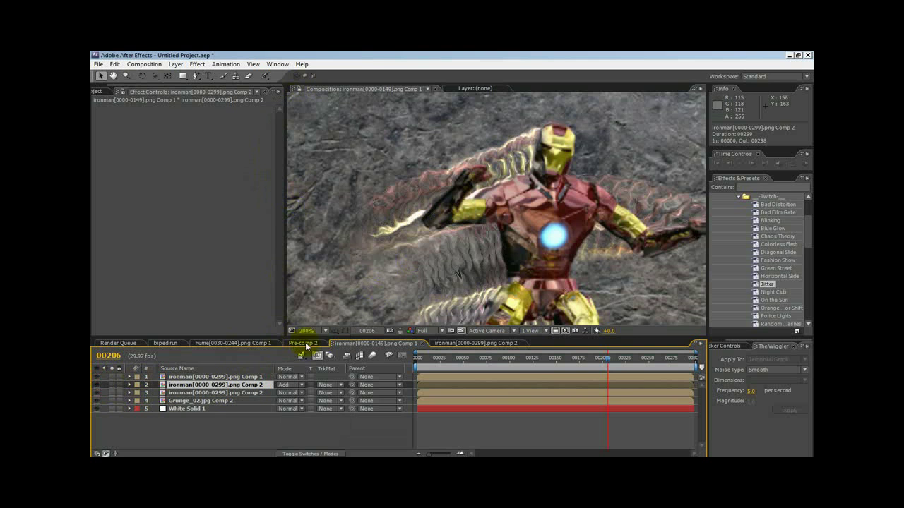
- Compare with layer 2 hidden, try Add on layer 3, then return layer 3 to Normal
{"action": "left_click", "coordinate": [96, 386]}
{"action": "left_click", "coordinate": [96, 385]}
{"action": "left_click", "coordinate": [290, 393]}
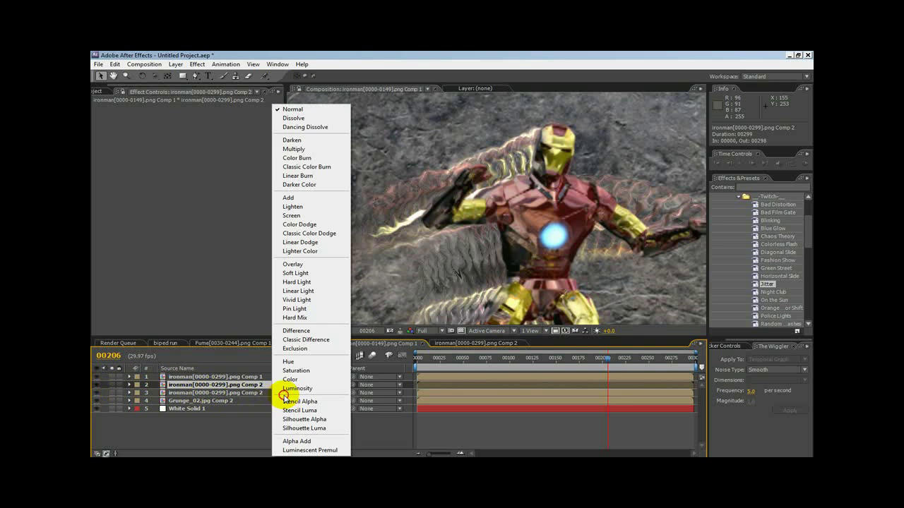
{"action": "left_click", "coordinate": [303, 199]}
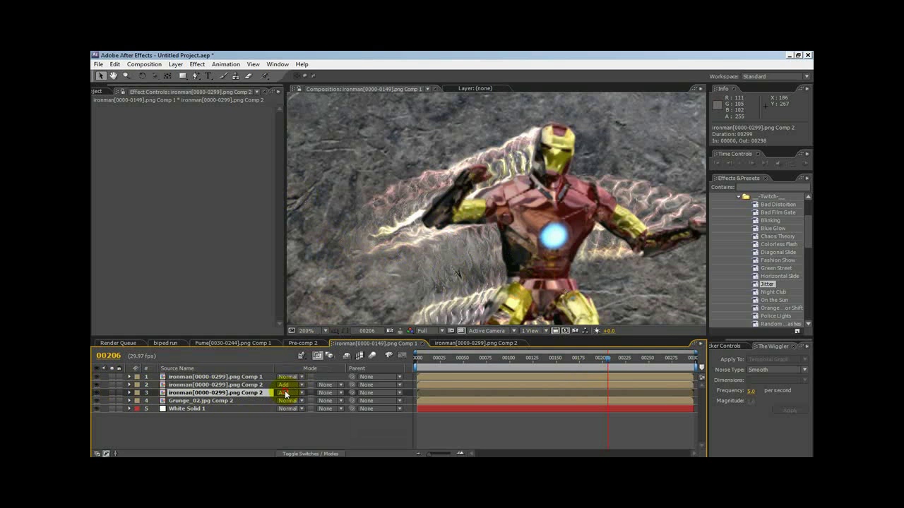
{"action": "left_click", "coordinate": [285, 394]}
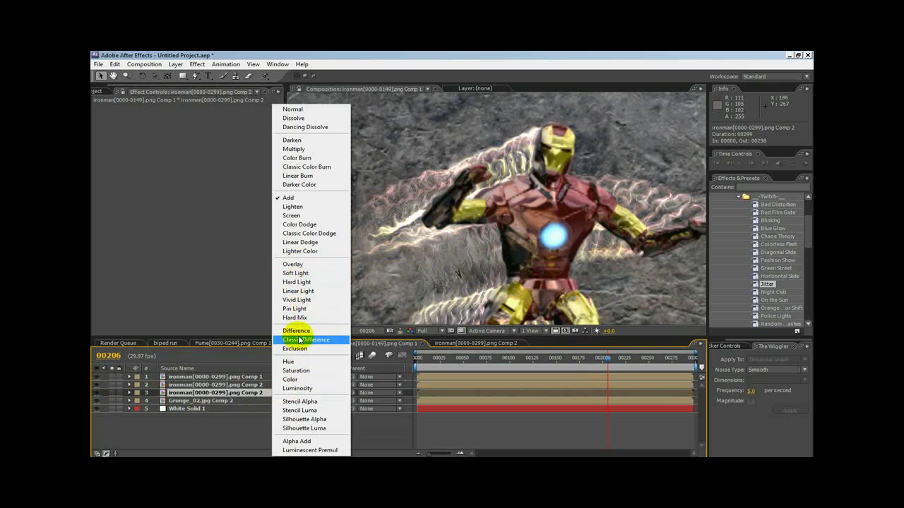
{"action": "left_click", "coordinate": [296, 109]}
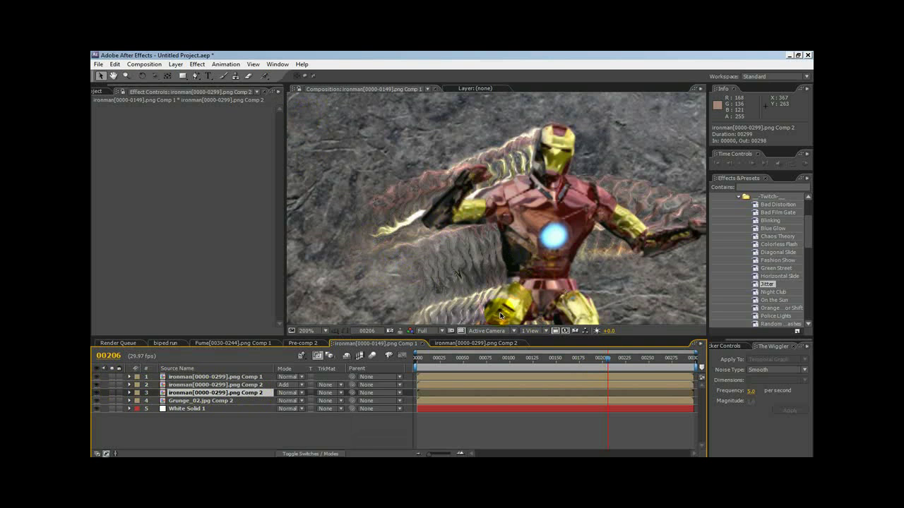
{"action": "left_click_drag", "start_coordinate": [516, 362], "coordinate": [609, 364]}
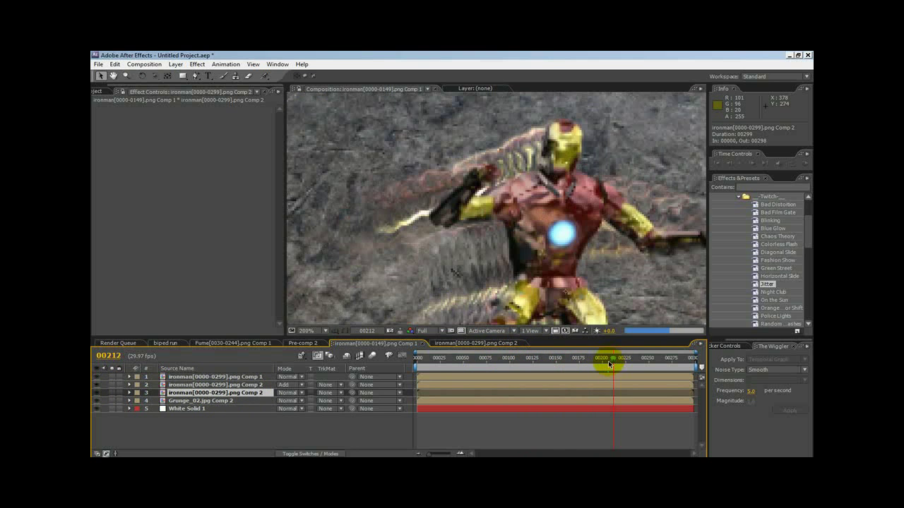